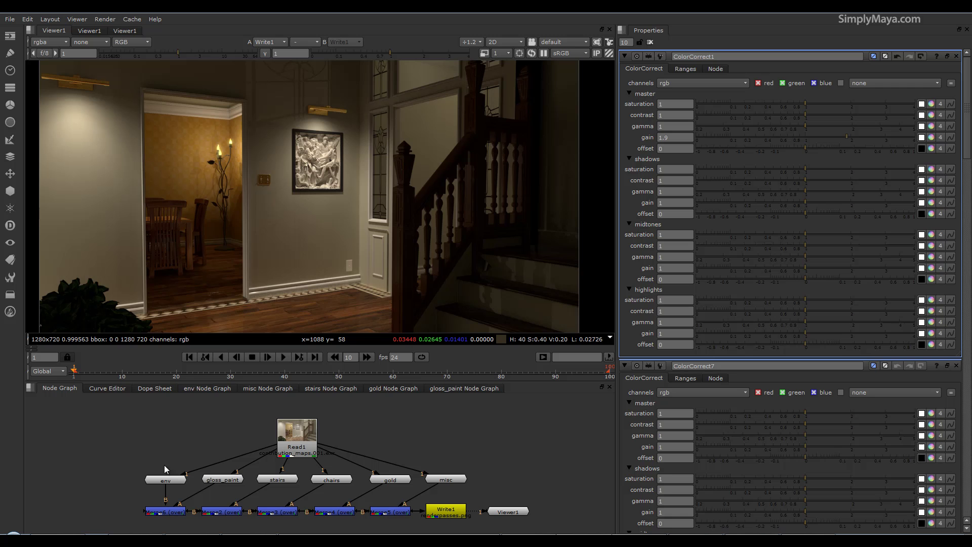
Step: Inside the gloss_paint group, set the diffuse pass's ColorCorrect master gain to 4, and return to the main node graph
double_click(219, 481)
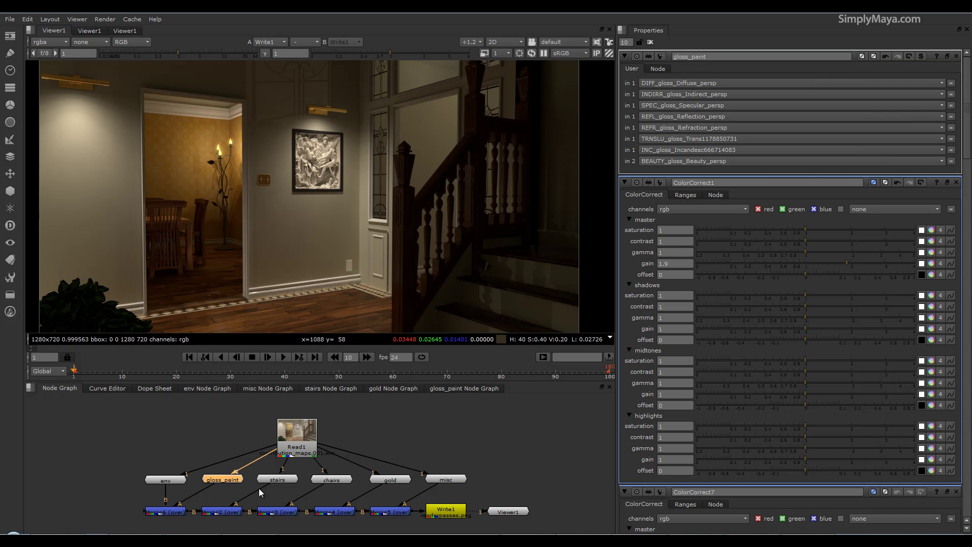
click(922, 54)
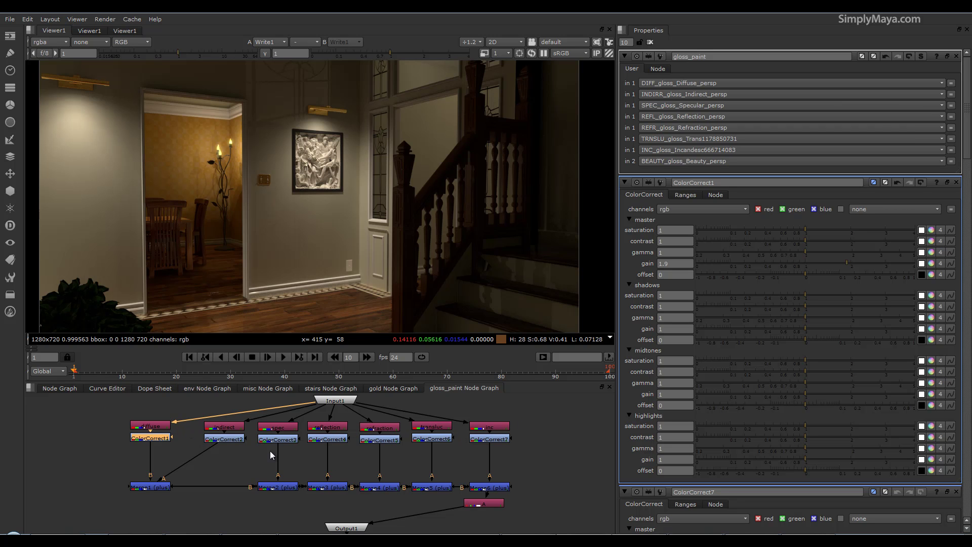
double_click(162, 438)
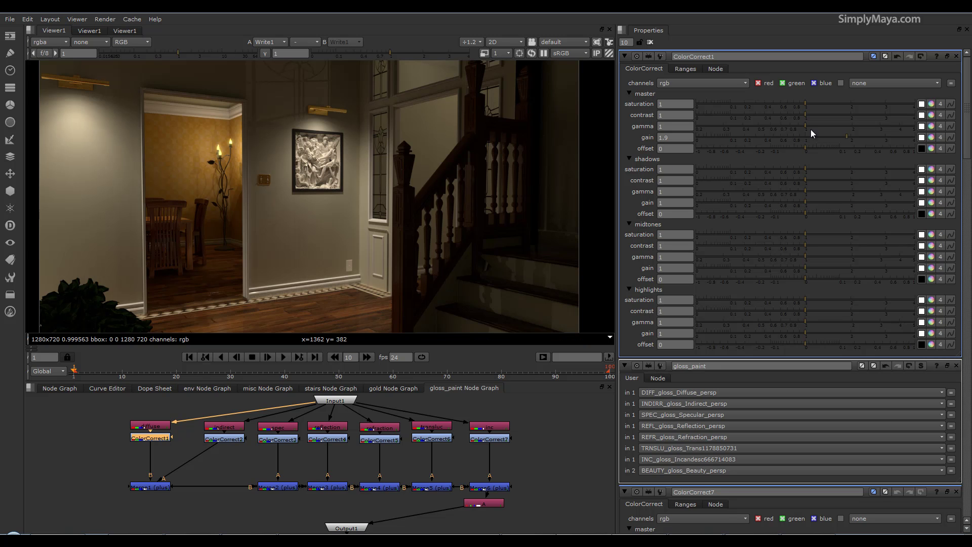
drag(844, 136, 694, 143)
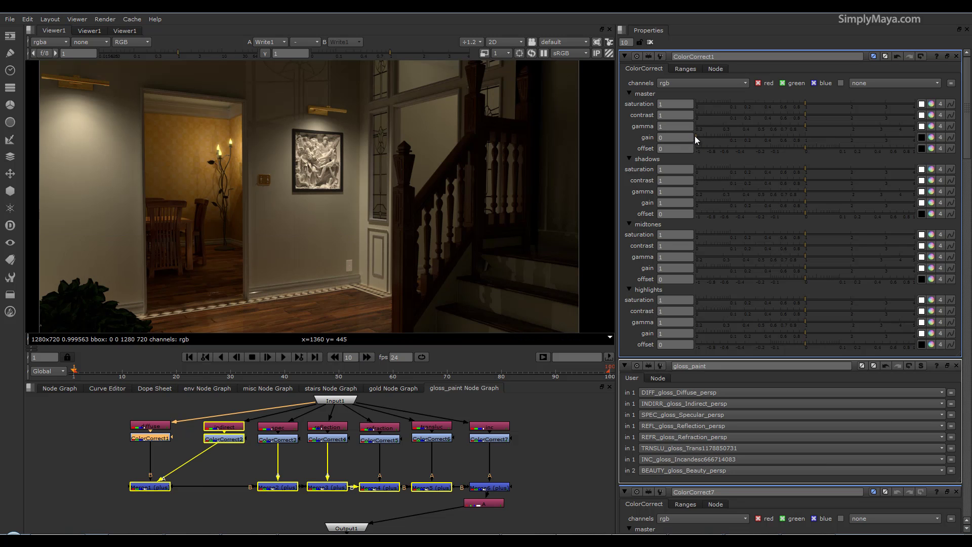
drag(695, 135, 915, 137)
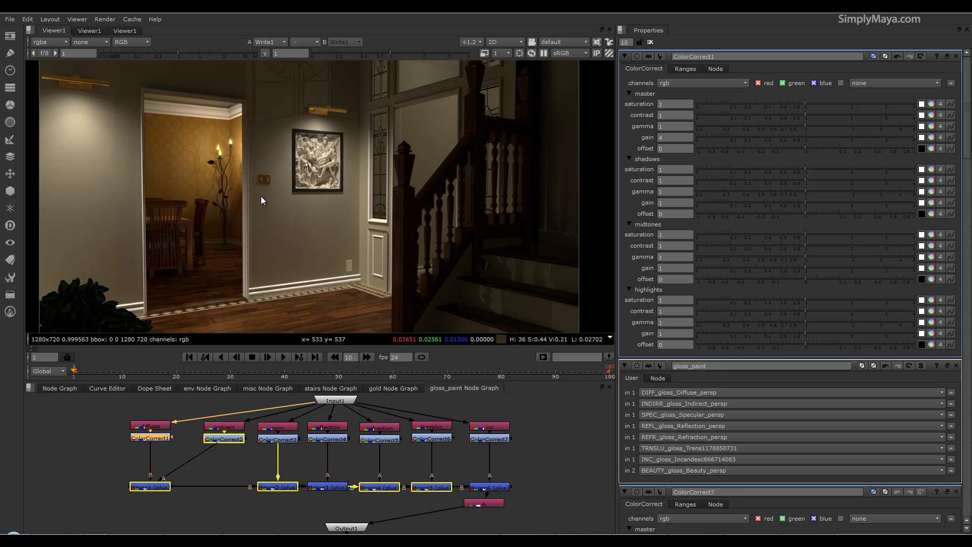
click(70, 390)
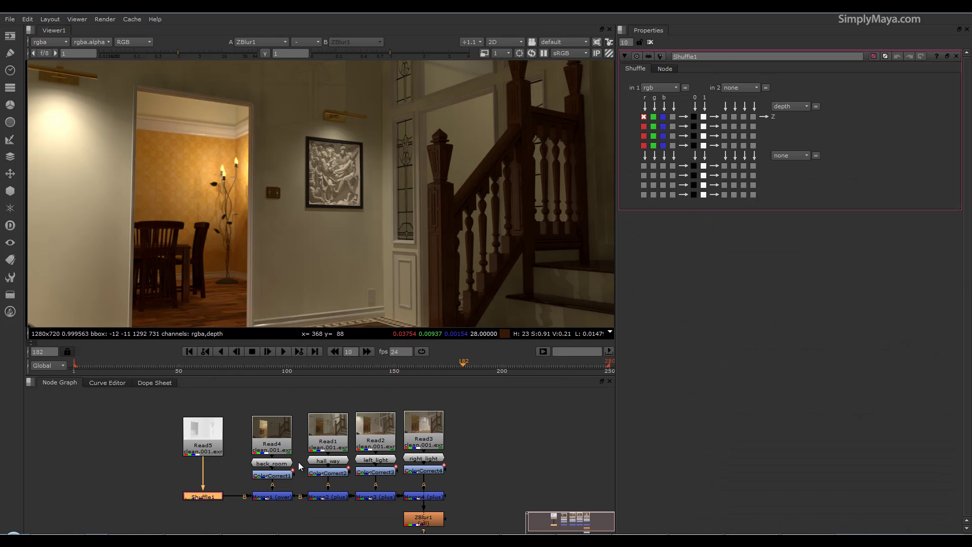
Step: In the separate-lights script, set the master gain of the back_room ColorCorrect to 0.042 and the left_light ColorCorrect to 0.0015
double_click(276, 476)
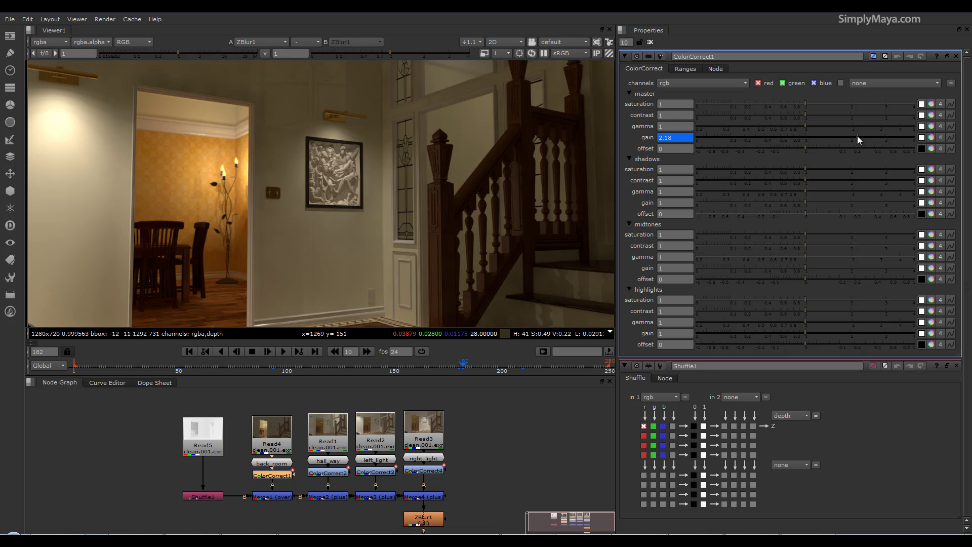
drag(857, 136, 718, 147)
click(385, 472)
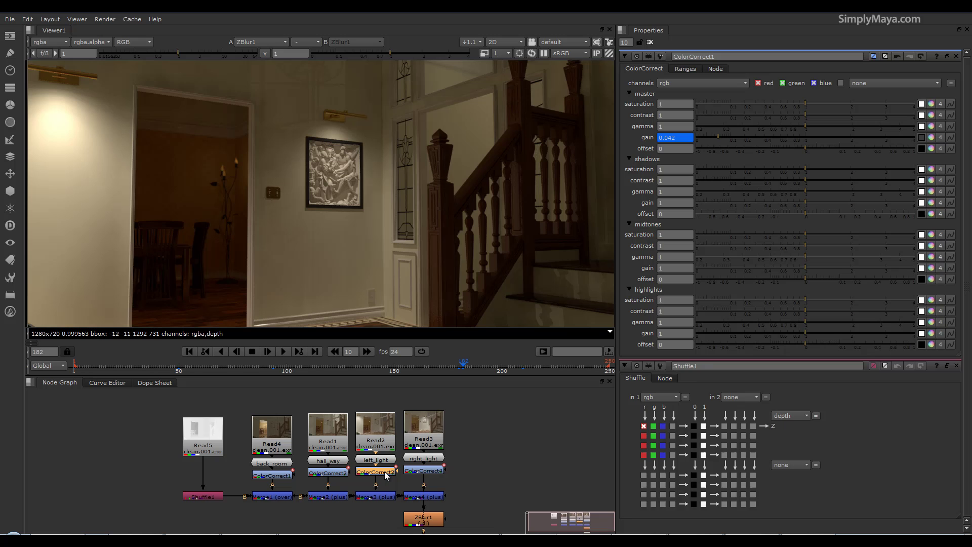
double_click(385, 472)
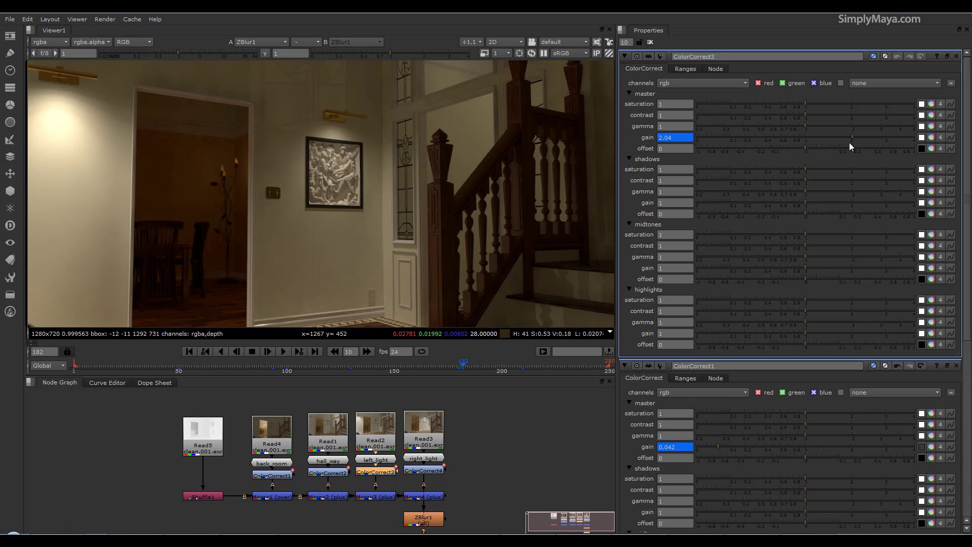
drag(852, 136, 700, 140)
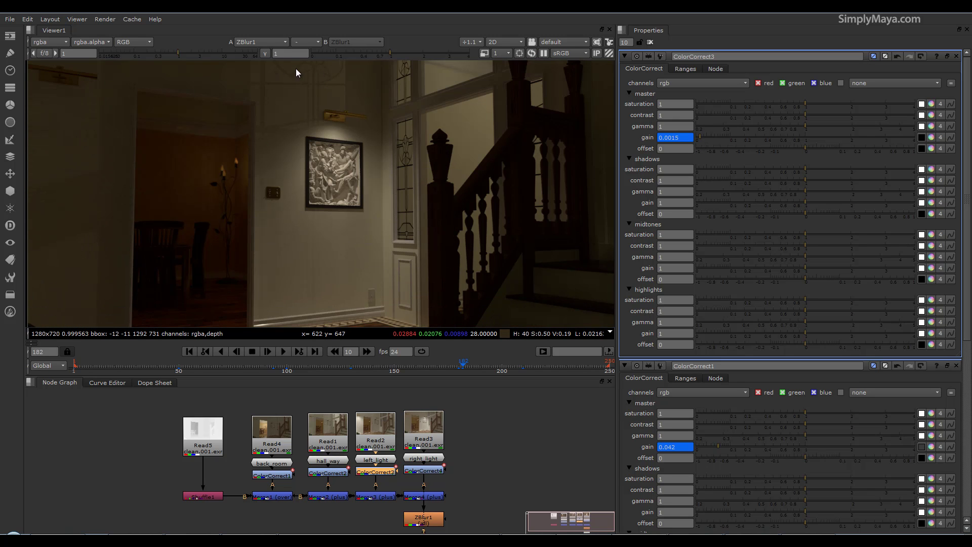
Step: Set the right_light ColorCorrect's master gain to 1.08 and raise the back_room ColorCorrect's master gain past 0.29
double_click(424, 471)
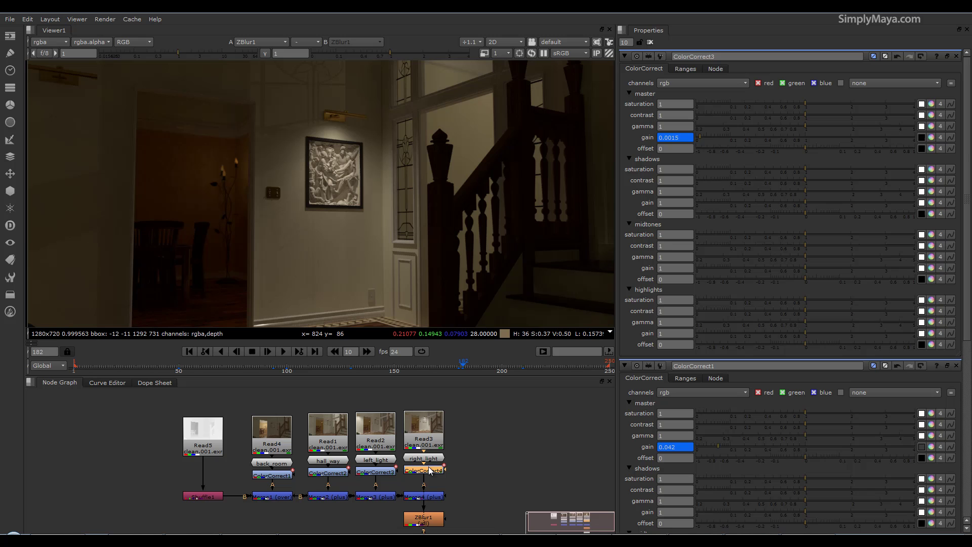
drag(782, 138, 809, 139)
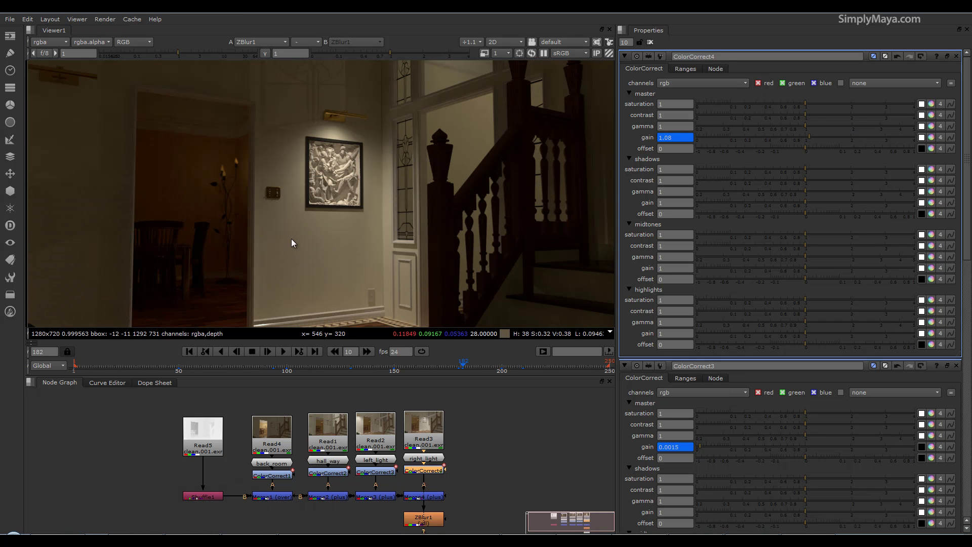
double_click(282, 476)
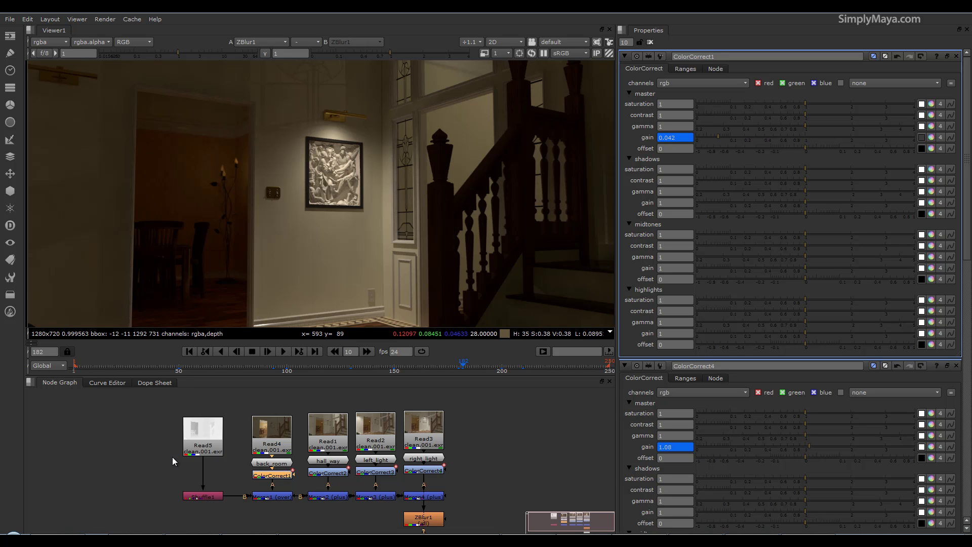
click(755, 137)
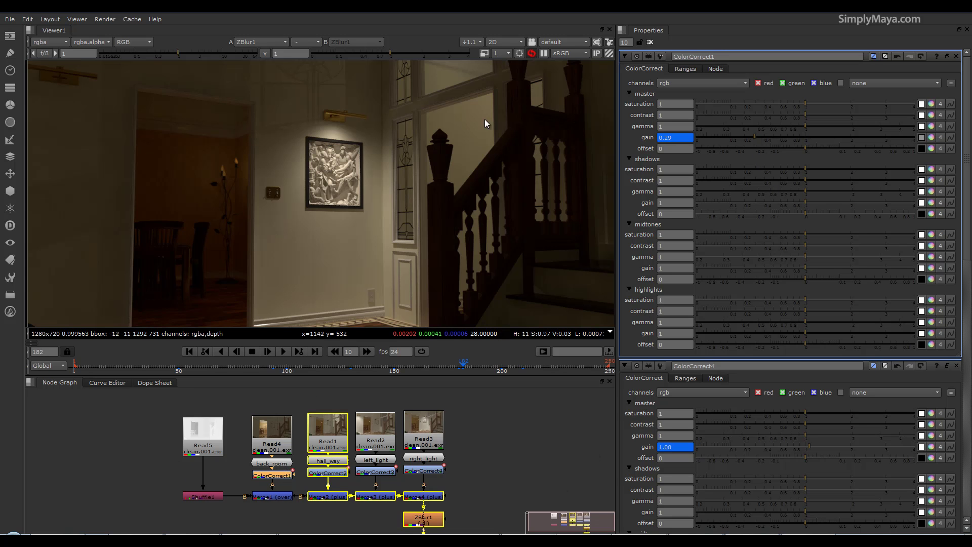
click(780, 136)
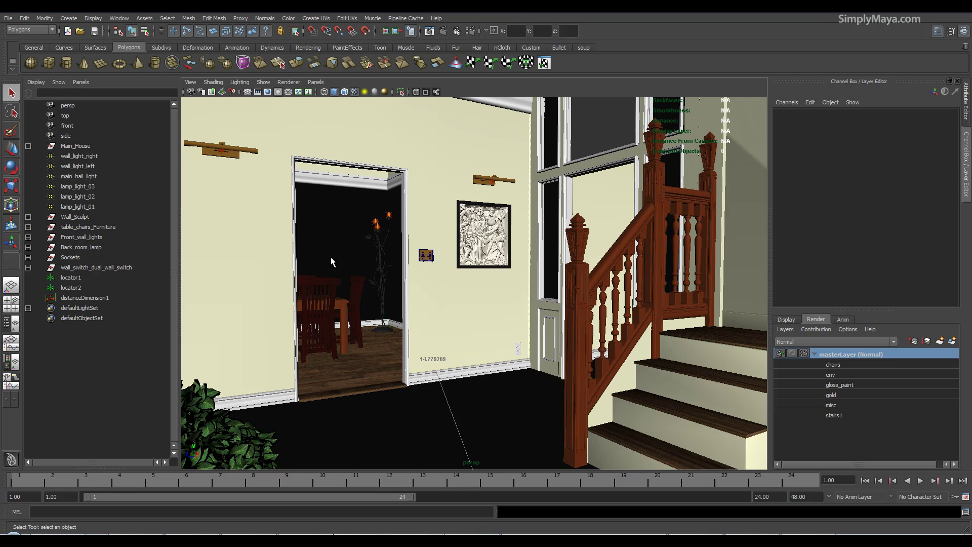
Step: Switch to the Maya hallway scene, select the back room cube and Main_walls in turn, and open the Hypershade
click(333, 228)
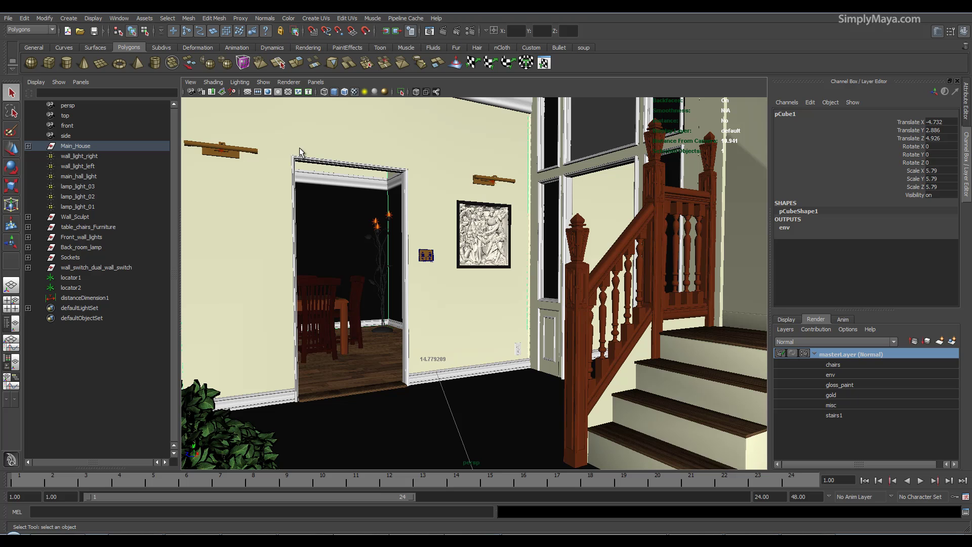
click(202, 170)
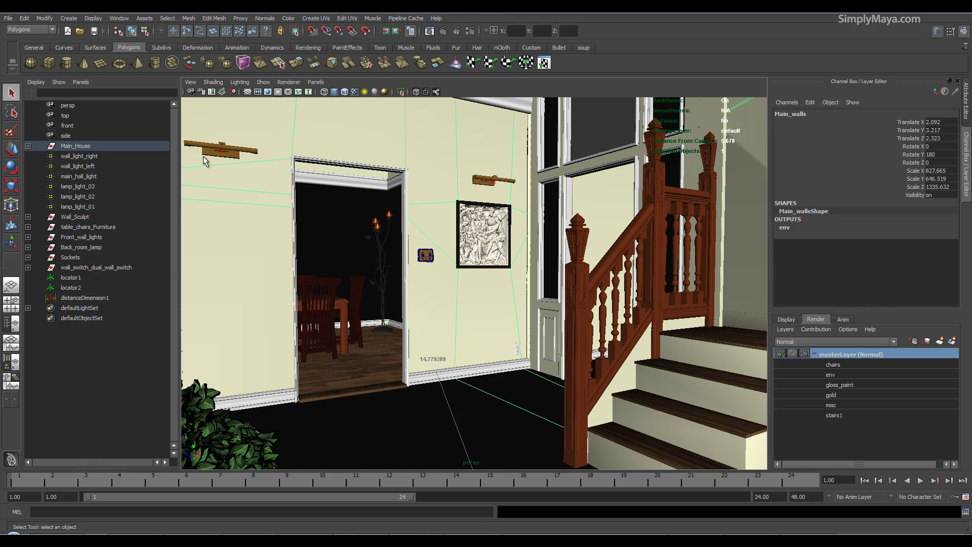
click(118, 19)
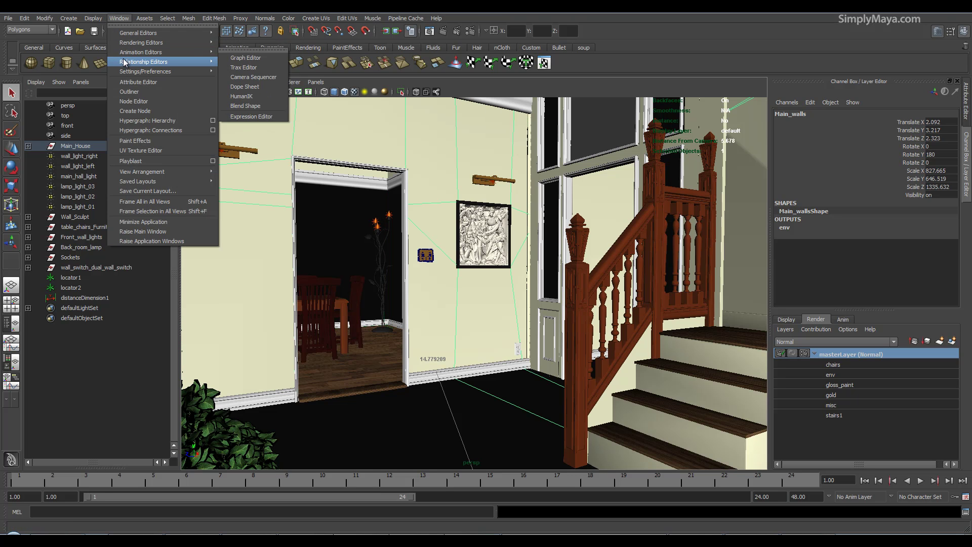
mouse_move(124, 62)
mouse_move(141, 42)
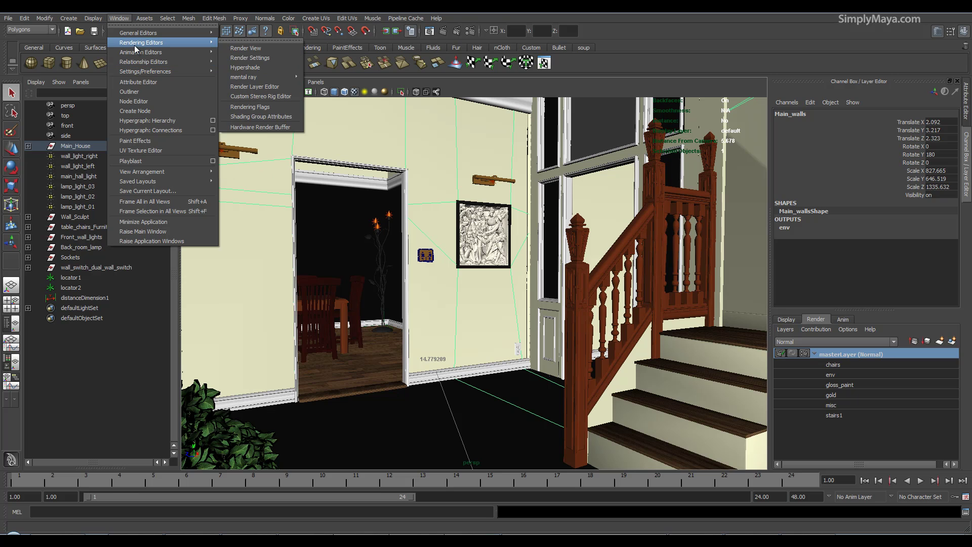
click(245, 68)
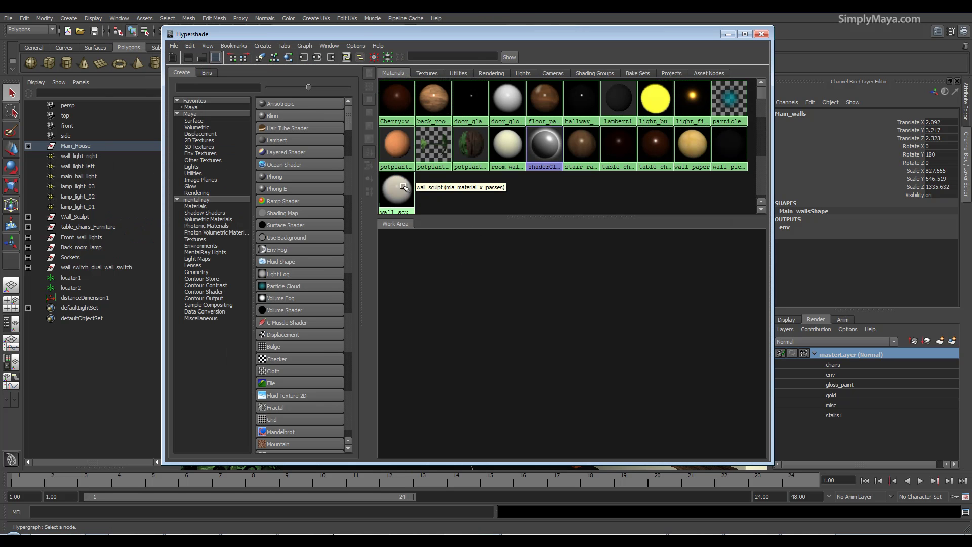
Step: Graph the wall_sculpt material and examine its diffuse, specular, reflection and refraction outputs in the Connection Editor, leaving the connections as they are
click(400, 188)
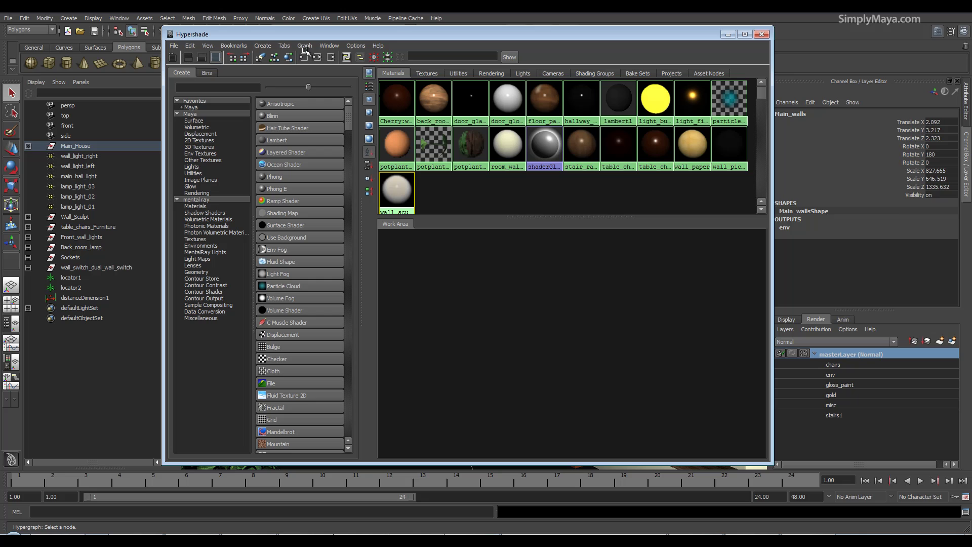
click(313, 55)
middle_drag(511, 336, 650, 335)
click(658, 369)
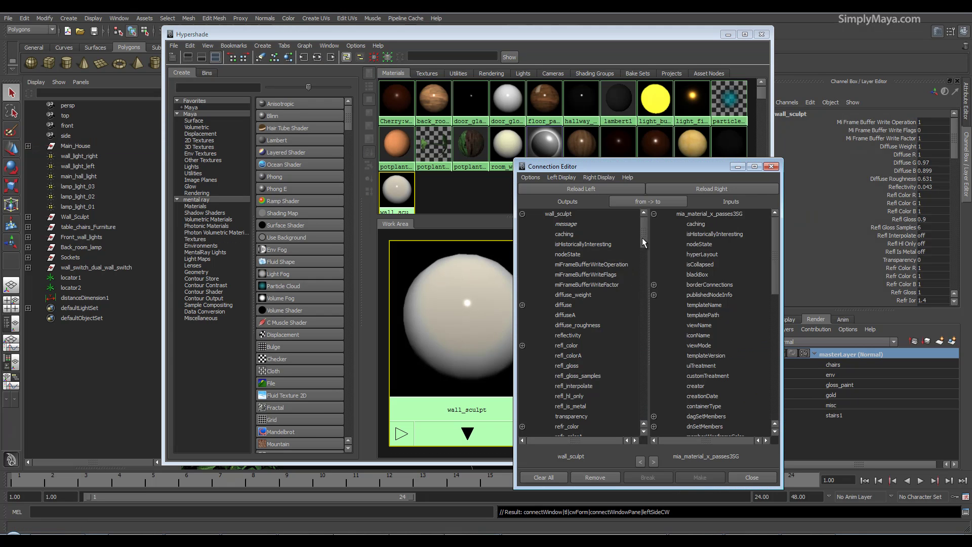
drag(642, 238, 640, 375)
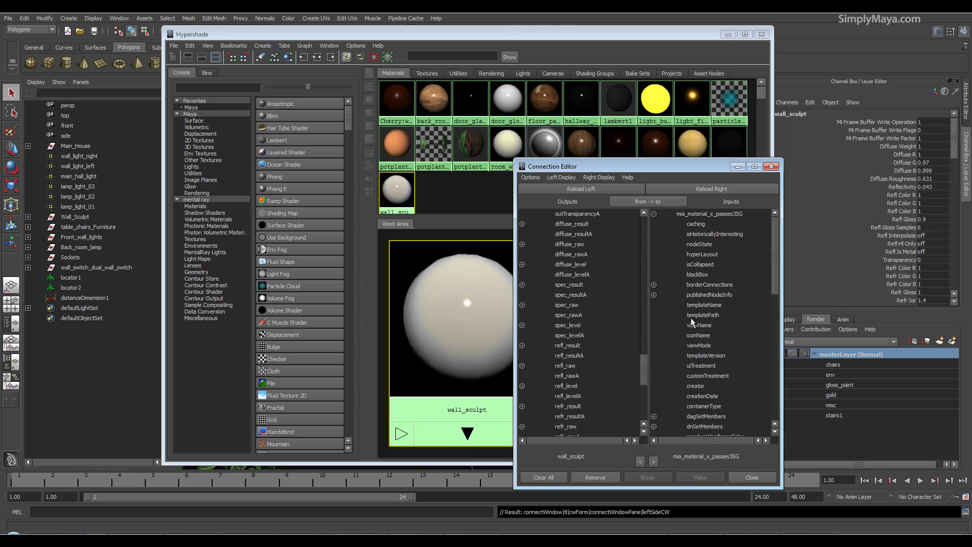
click(771, 166)
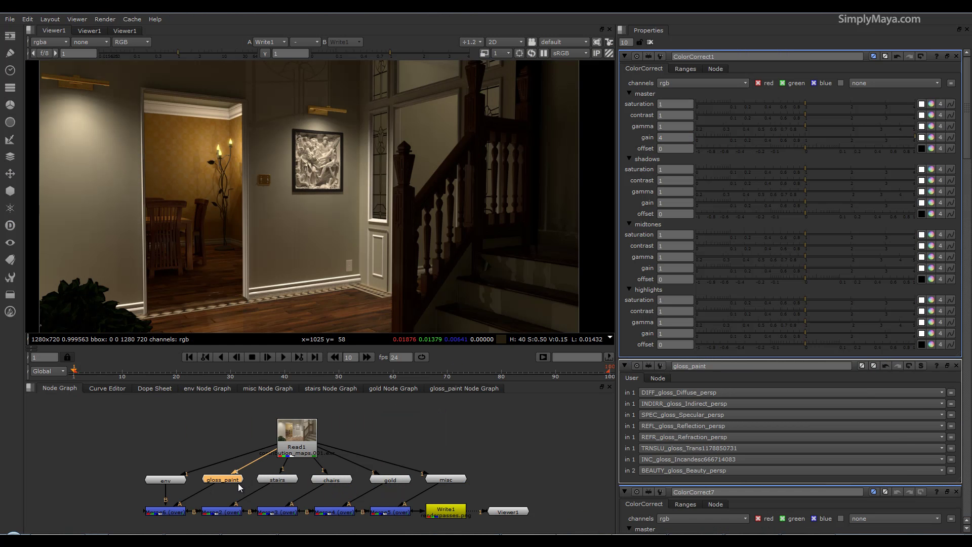
Step: Back in Nuke, align the final node and Output1 beneath the last merge inside the gloss_paint group, and return to the main graph
double_click(236, 485)
click(921, 57)
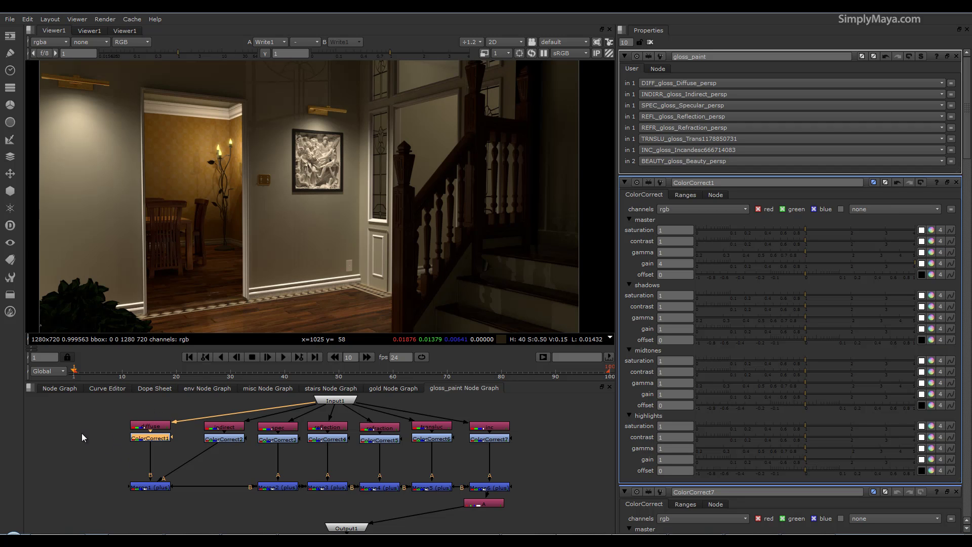
click(489, 503)
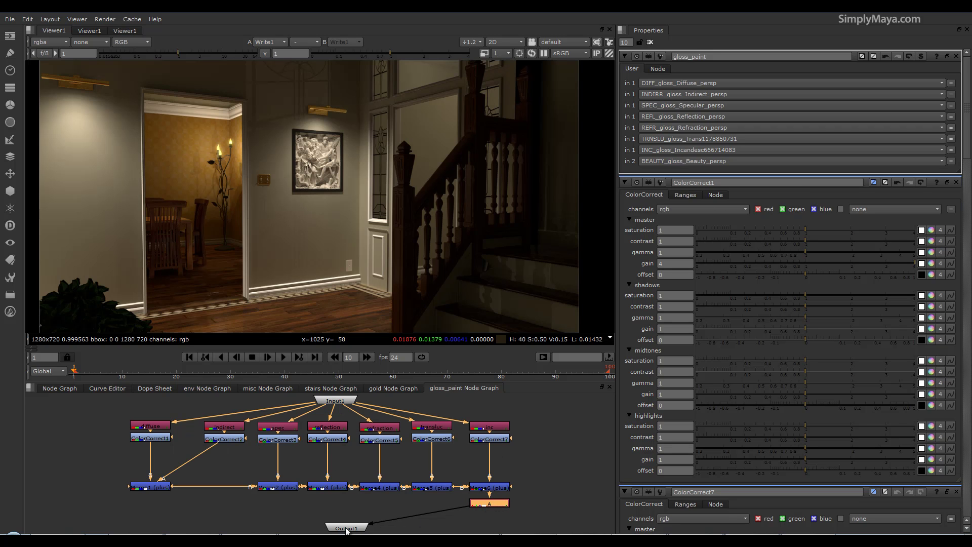
drag(346, 530, 489, 517)
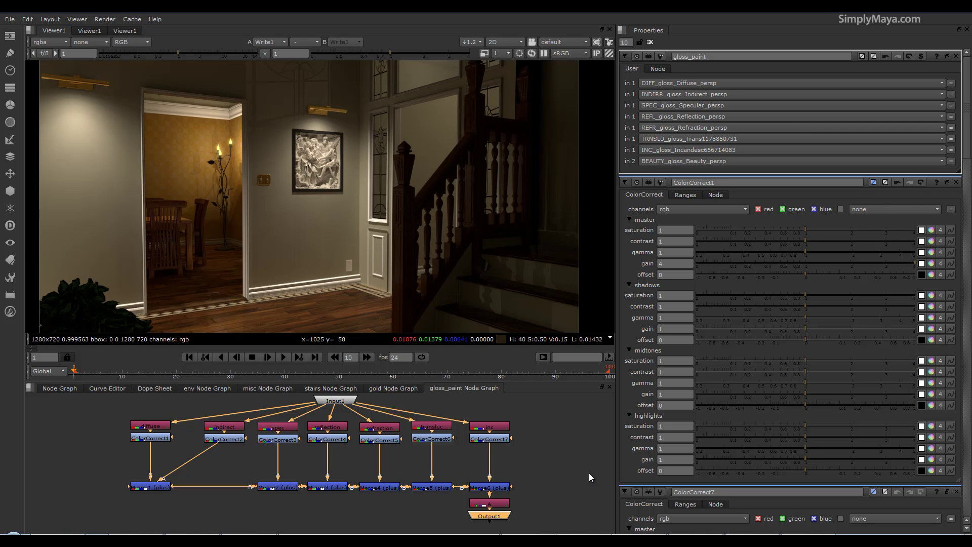
click(56, 390)
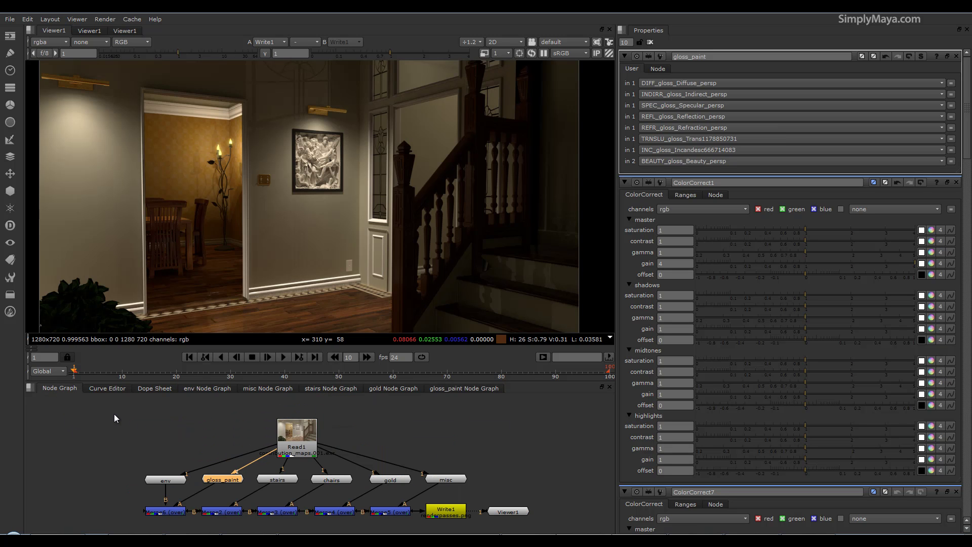